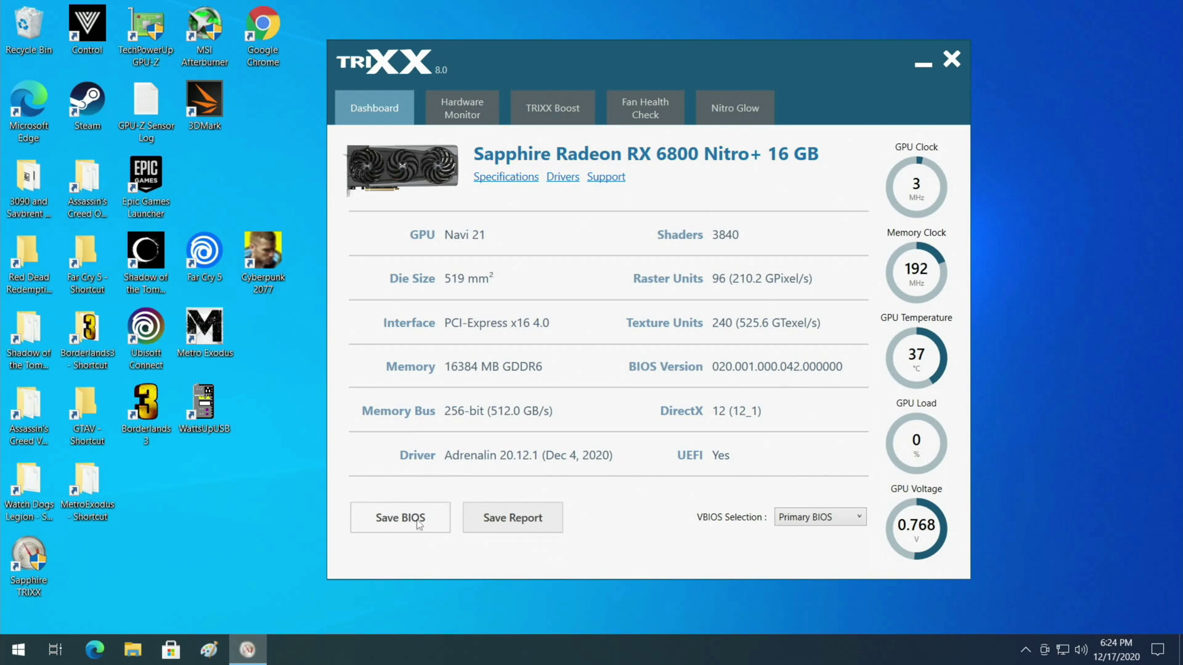
pyautogui.click(788, 524)
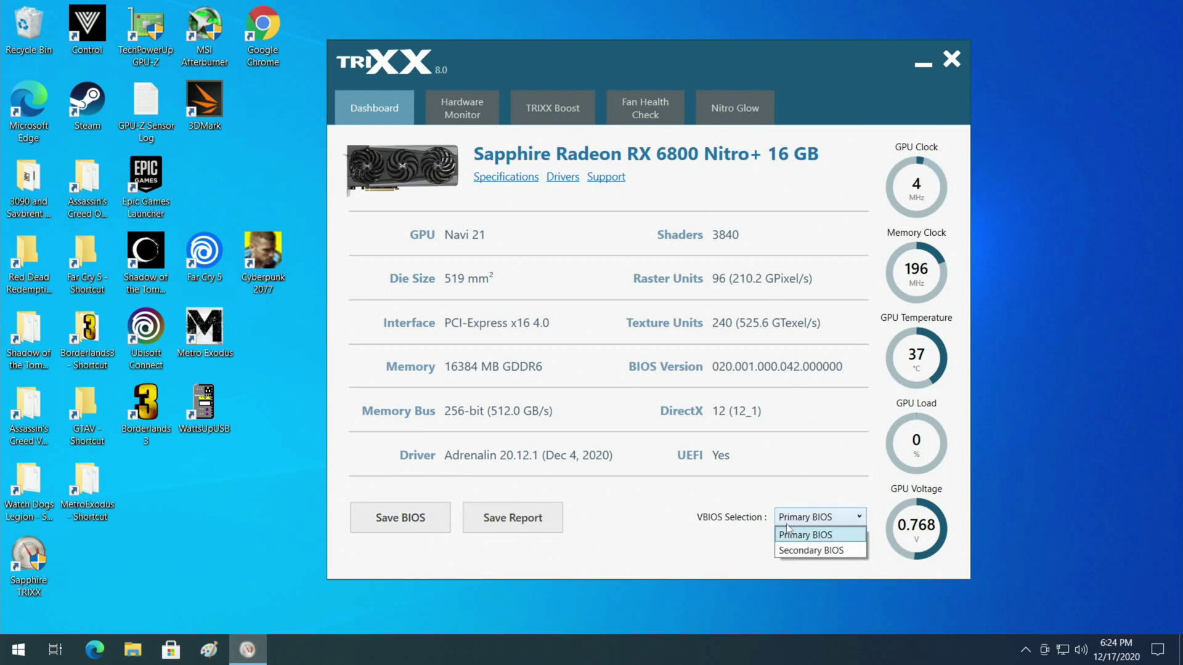
pyautogui.click(791, 532)
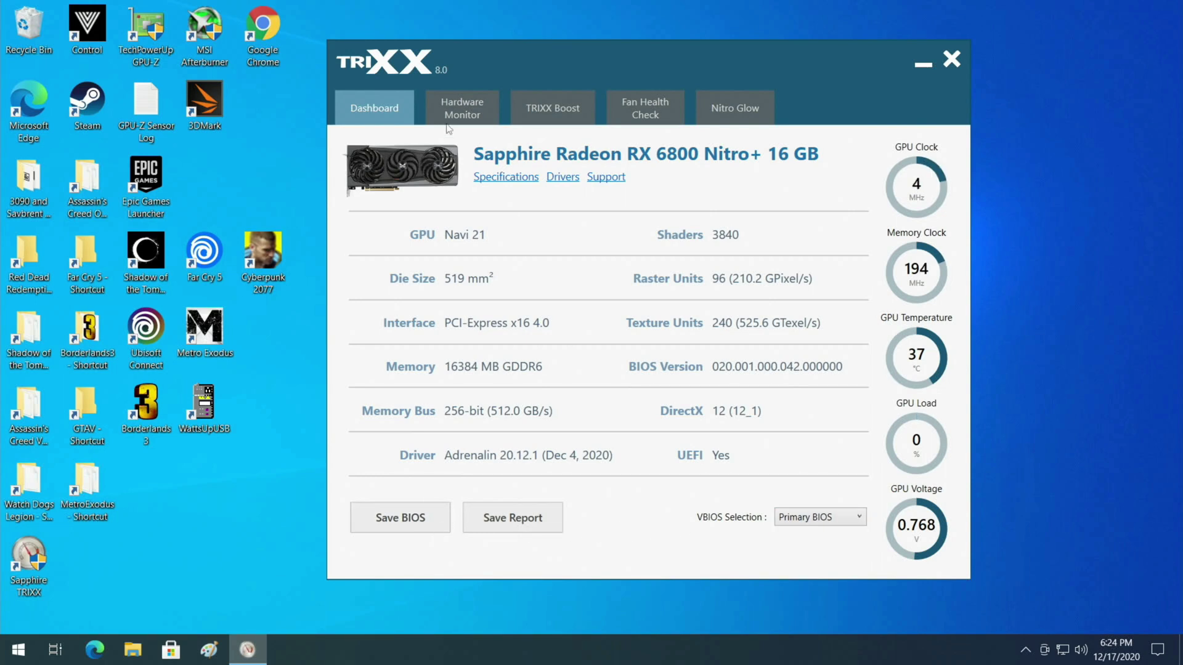
# Step: Show the Hardware Monitor live sensor graphs
pyautogui.click(452, 116)
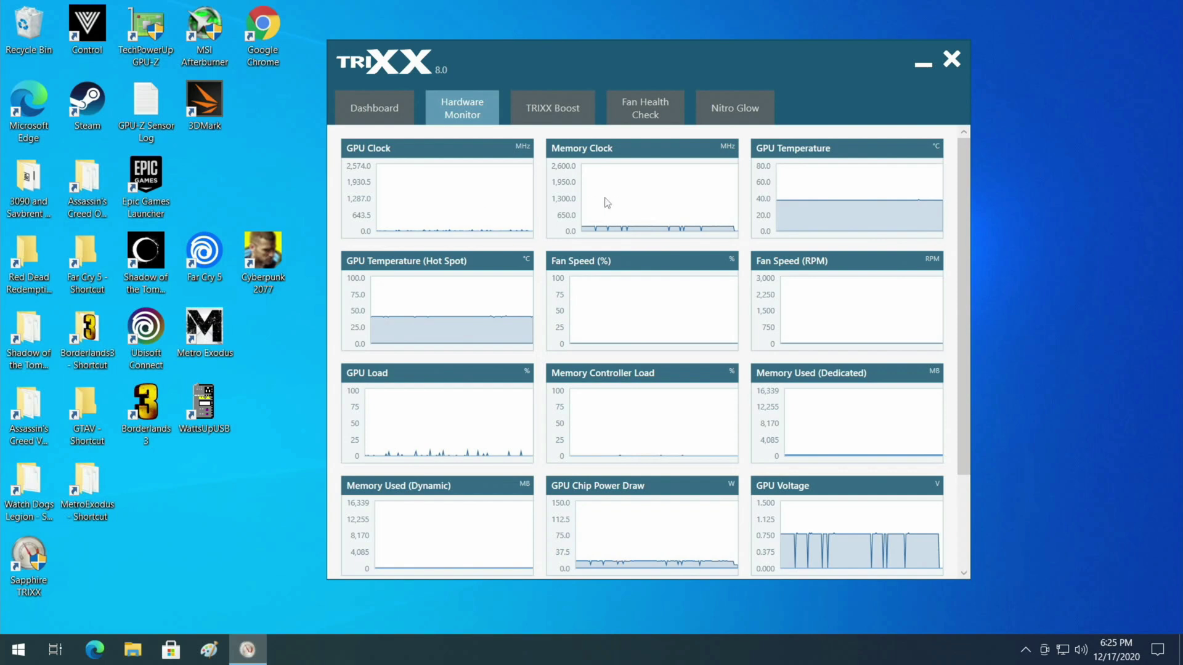
pyautogui.scroll(-3, 841, 320)
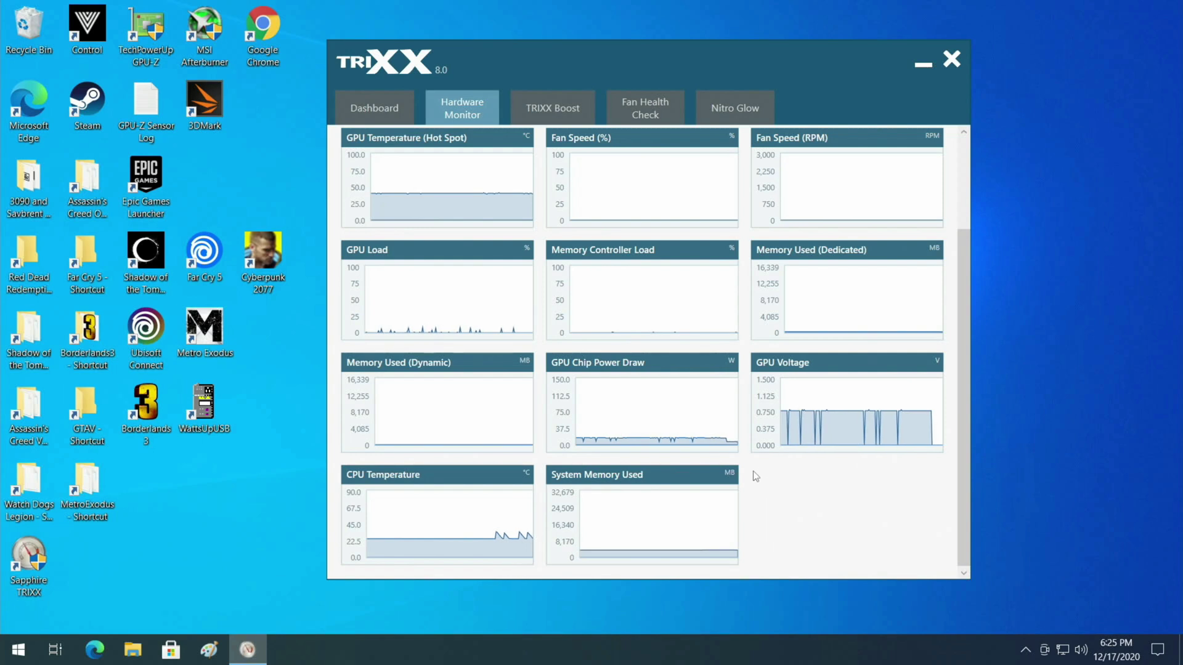
pyautogui.scroll(2, 752, 475)
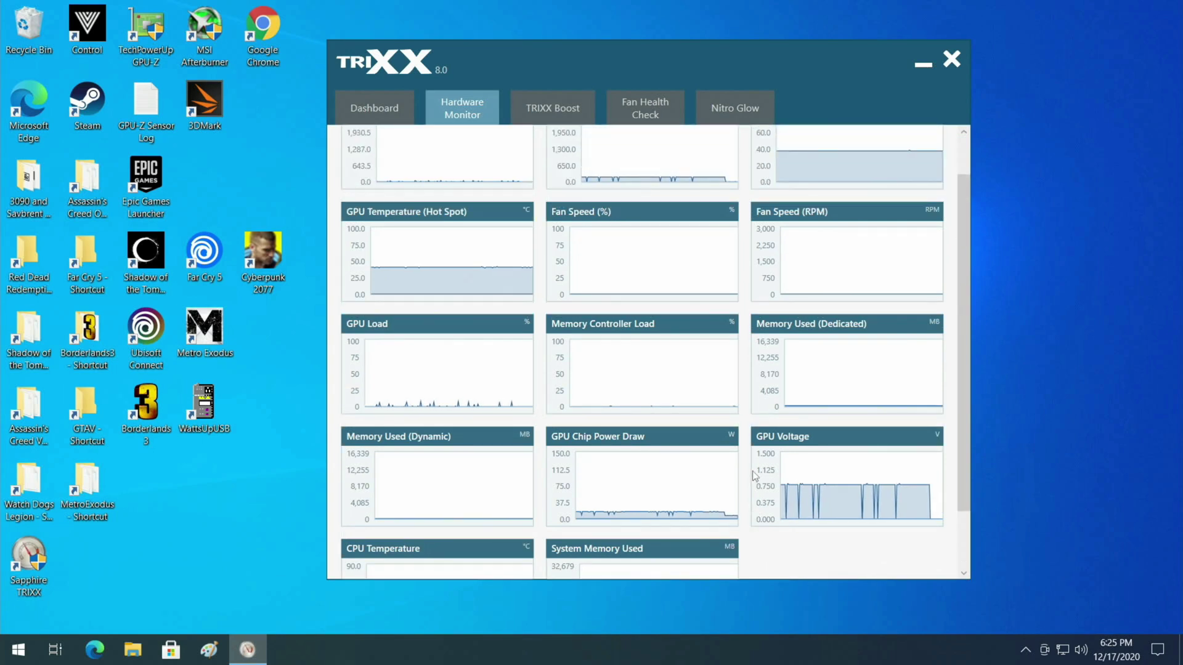
pyautogui.scroll(2, 753, 475)
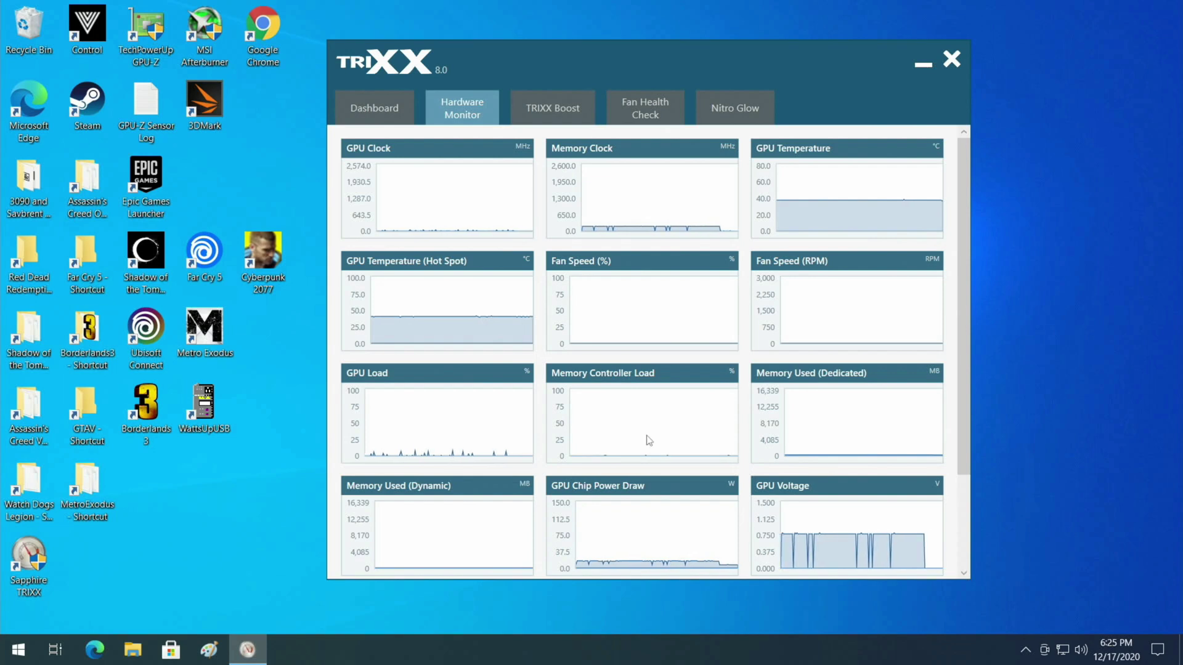
pyautogui.click(541, 113)
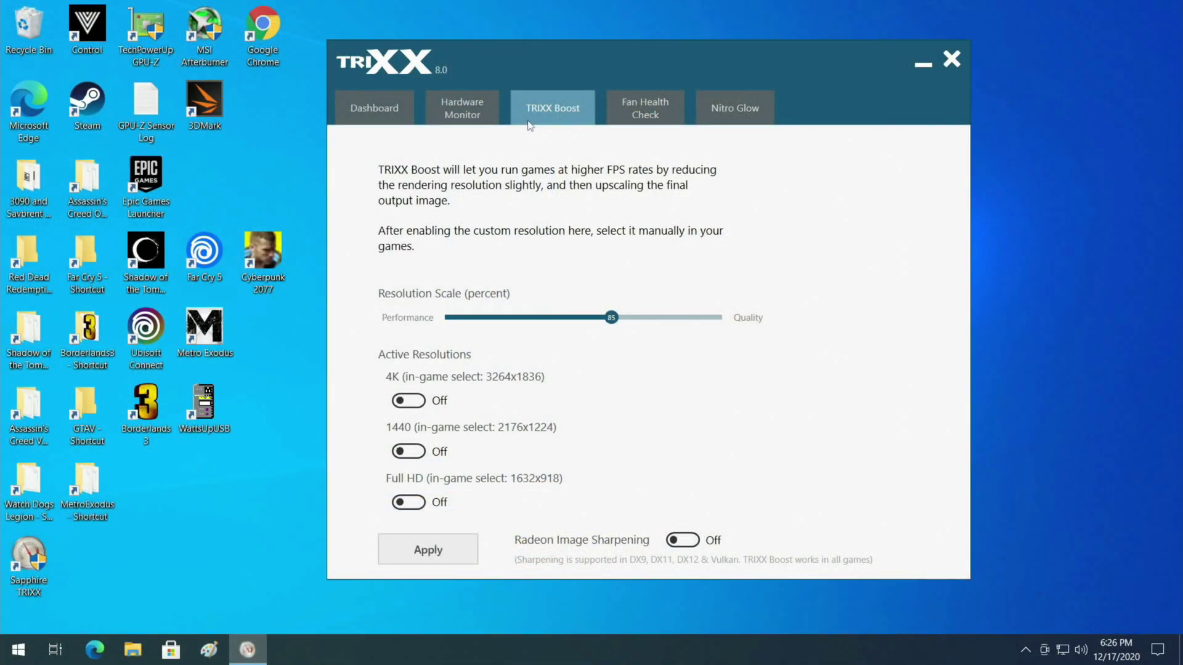
# Step: Show the Fan Health Check for the card's three fans
pyautogui.click(629, 112)
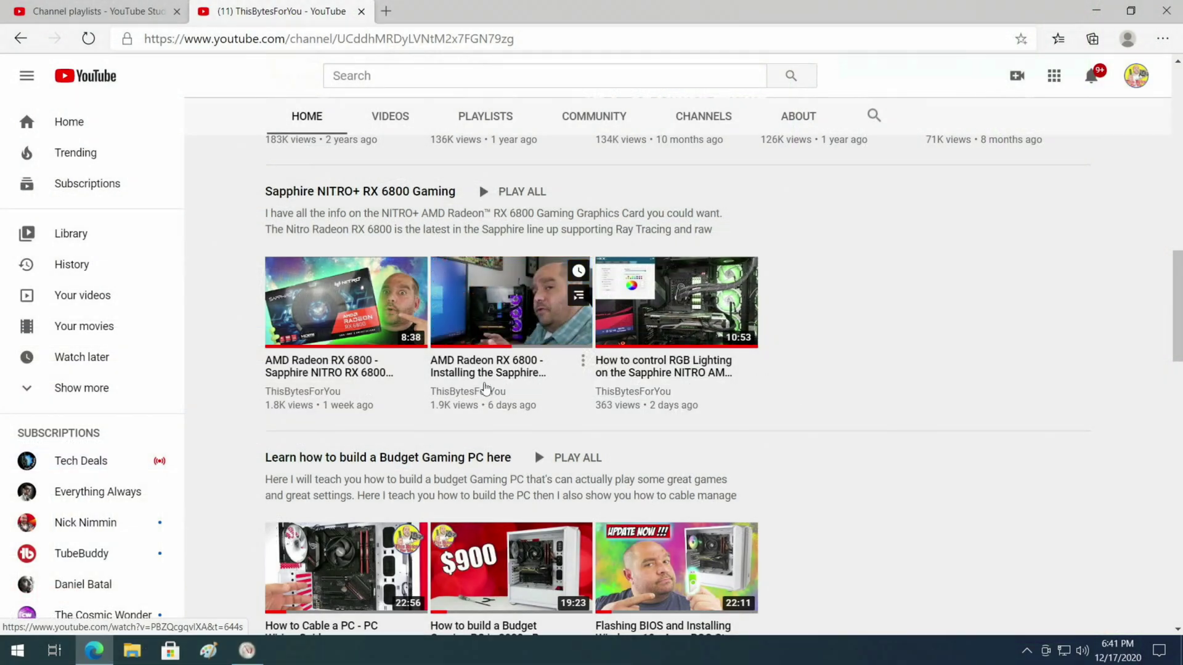
pyautogui.moveTo(345, 302)
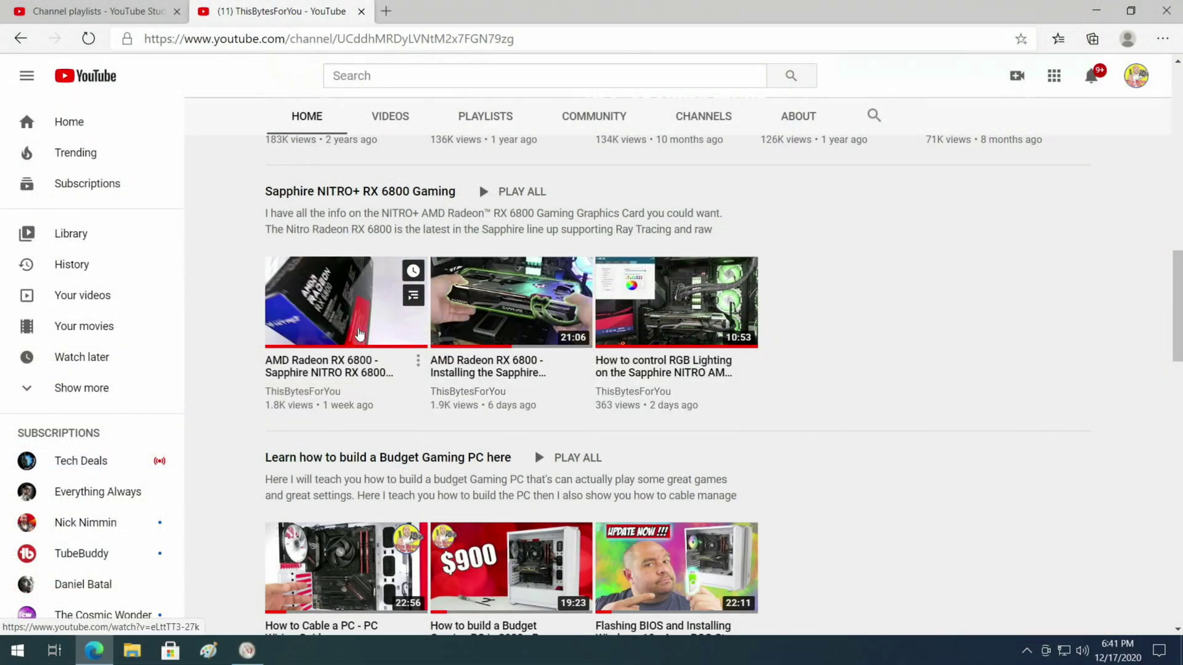
# Step: Play the Sapphire NITRO RX 6800 unboxing video from the playlist row
pyautogui.click(340, 314)
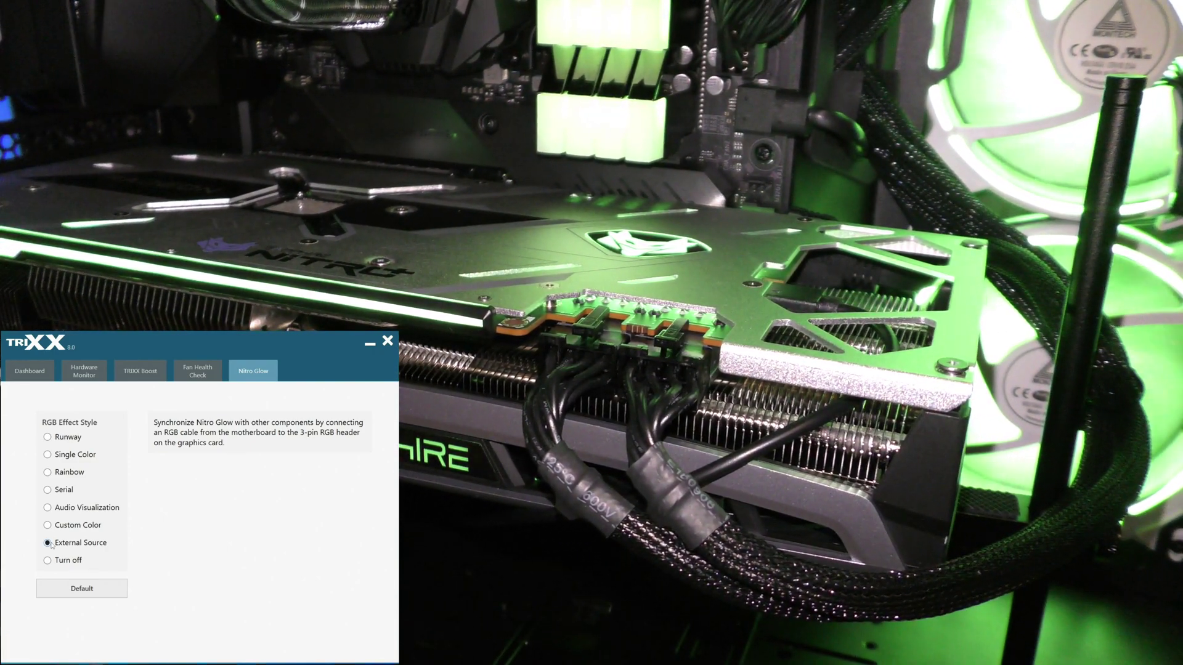
# Step: Launch Armoury Crate and change the synced lighting colour from red to blue
pyautogui.press('super')
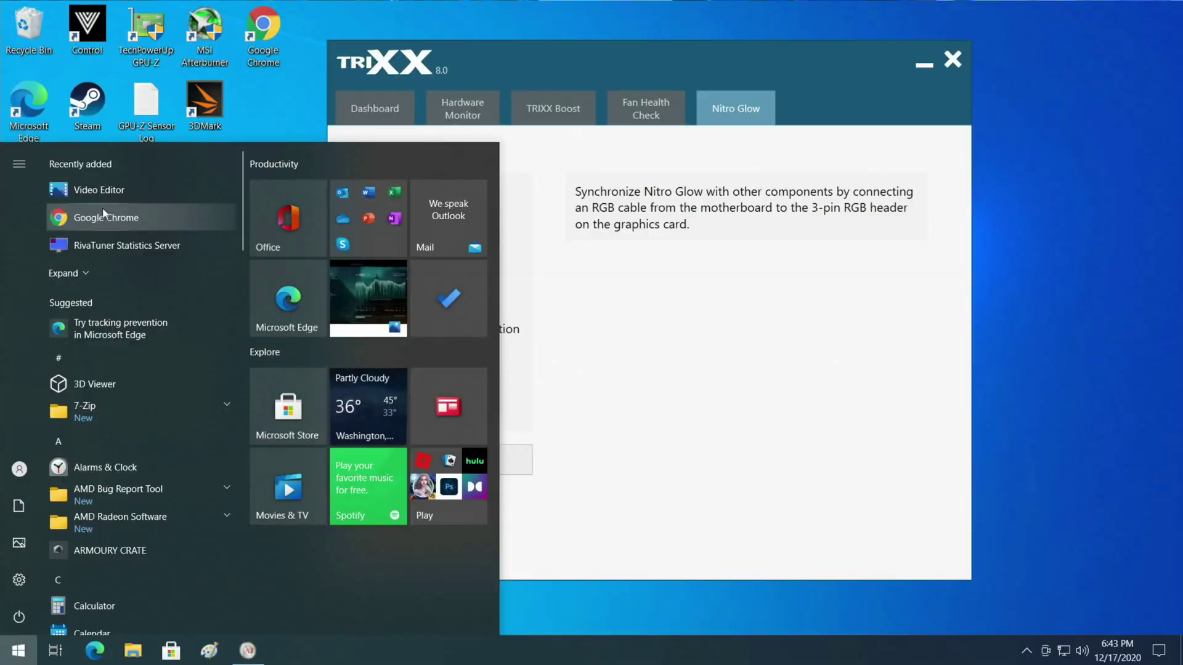
pyautogui.scroll(-3, 121, 263)
pyautogui.scroll(-2, 140, 449)
pyautogui.click(115, 323)
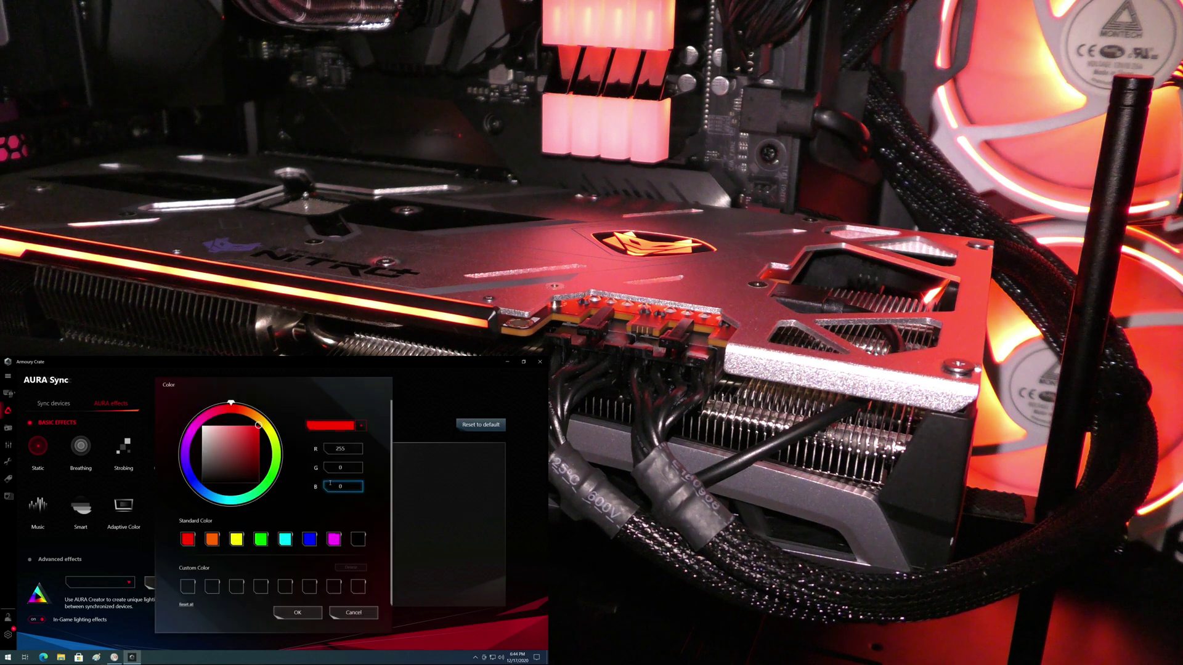
pyautogui.click(191, 487)
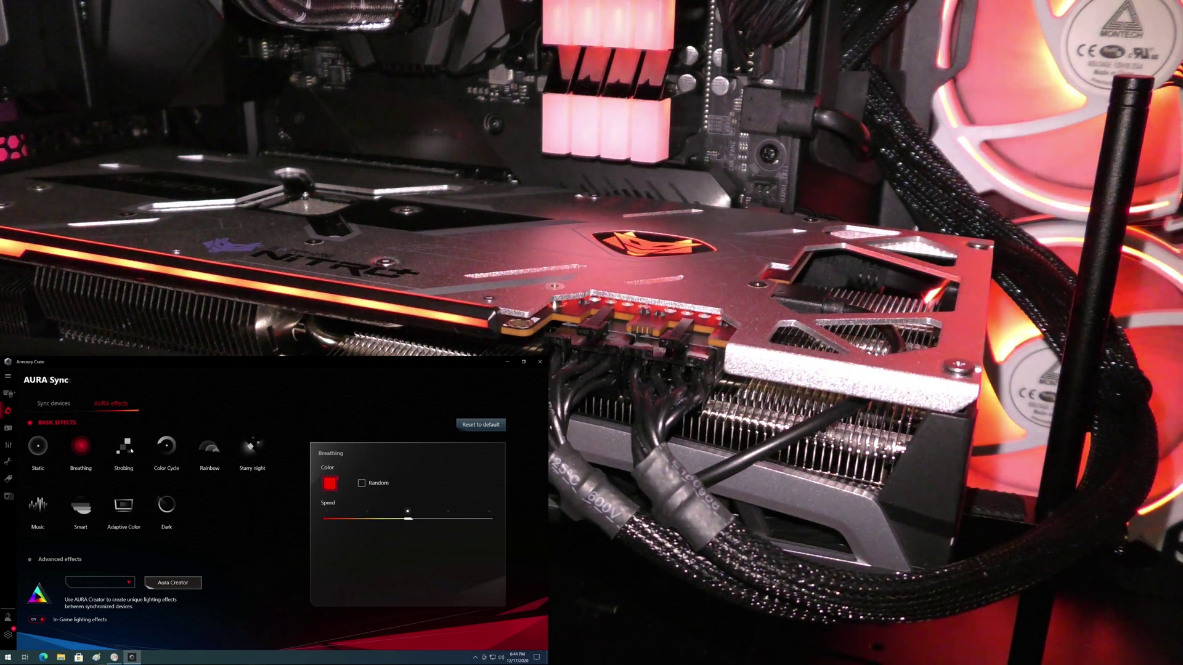
# Step: Run Strobing at maximum speed, then leave the lighting on Color Cycle
pyautogui.click(127, 448)
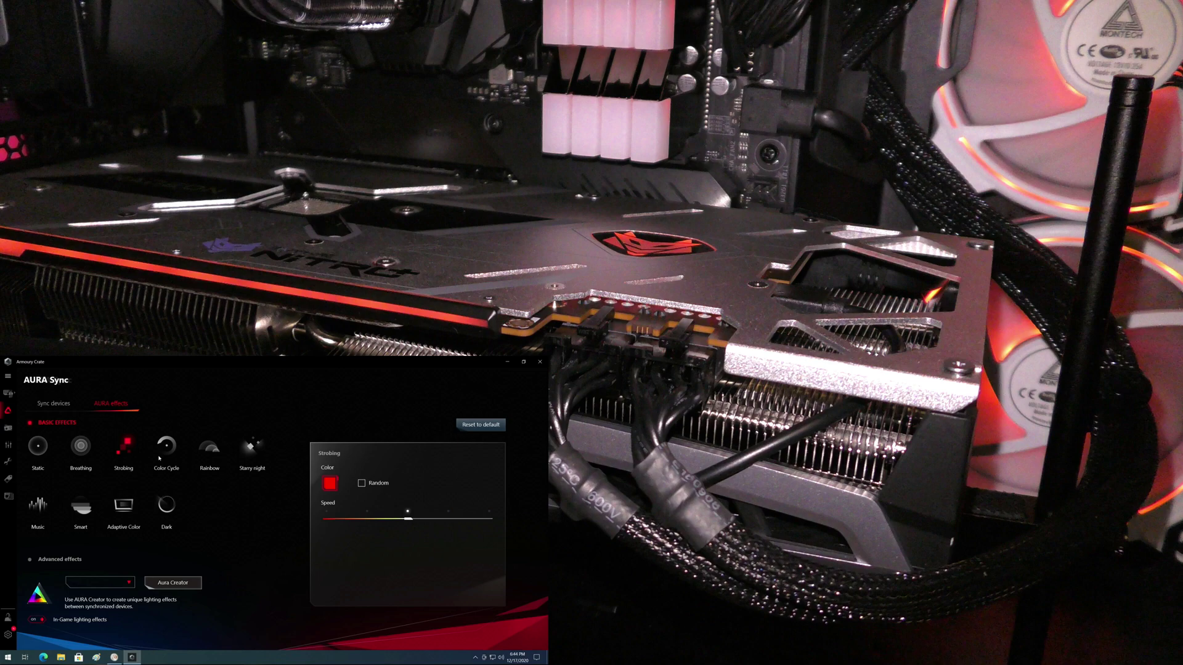
pyautogui.moveTo(407, 517); pyautogui.dragTo(491, 519)
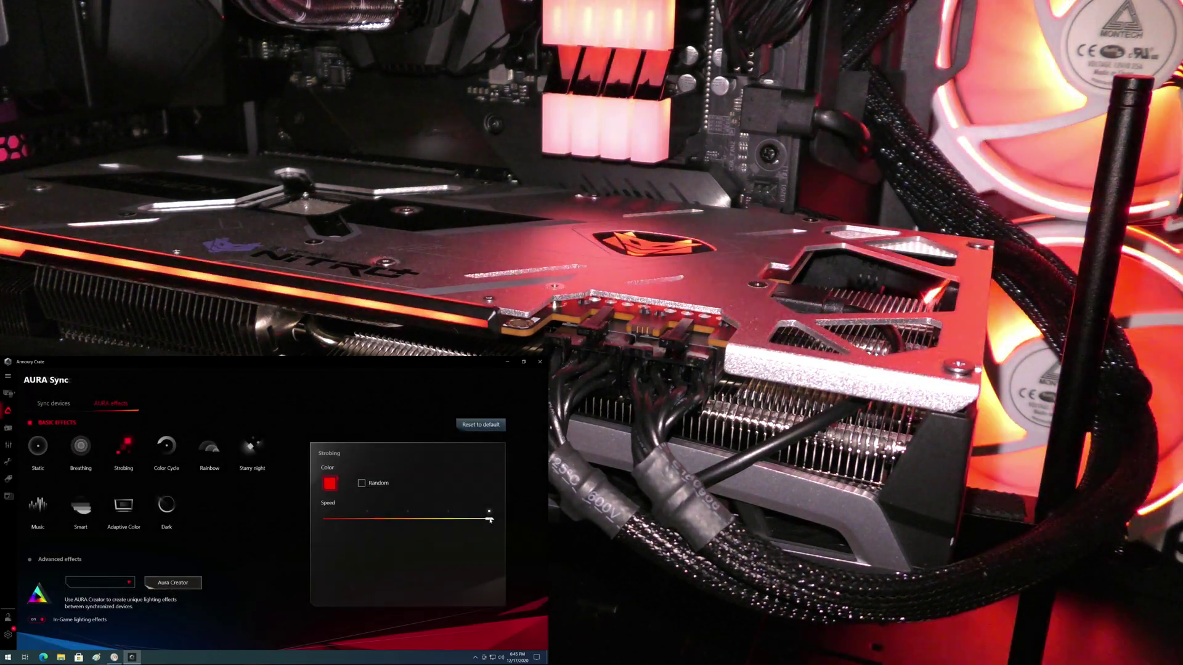
pyautogui.click(167, 448)
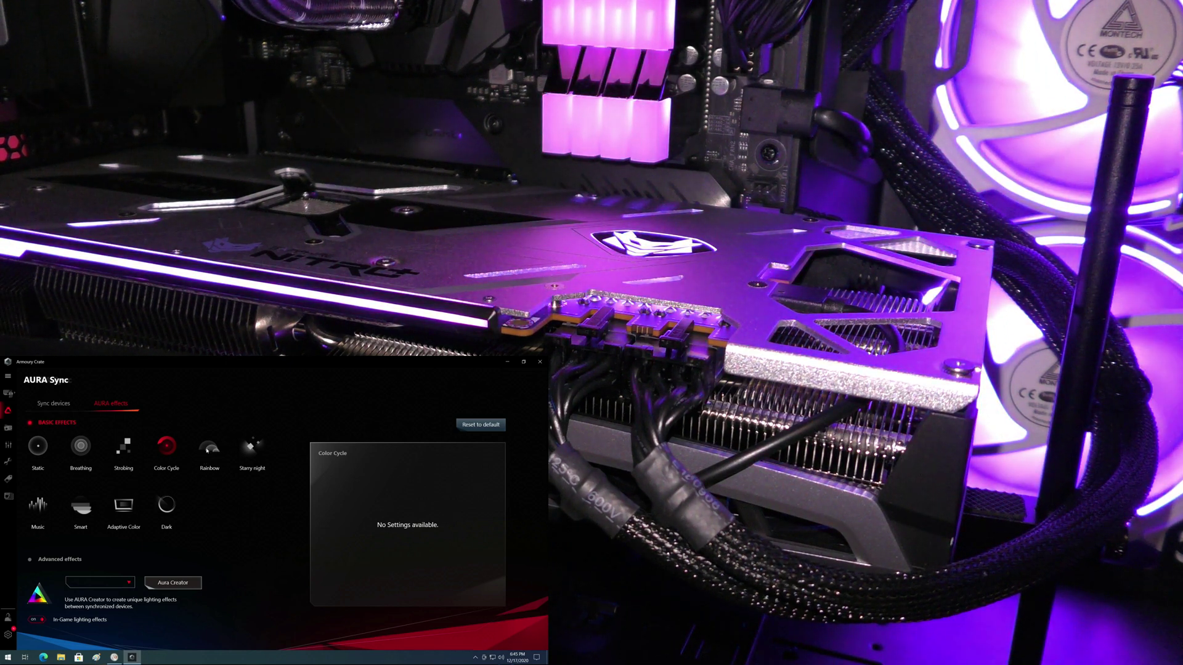
# Step: Try Rainbow, then run Starry night slower with blue twinkles
pyautogui.click(209, 448)
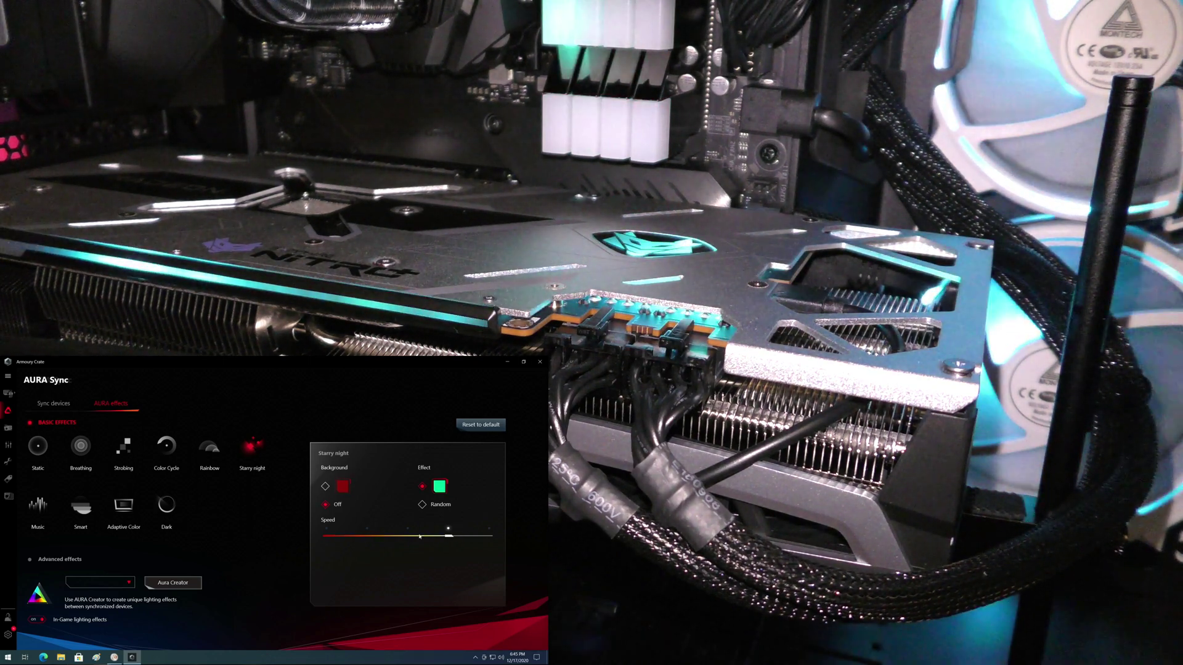
pyautogui.moveTo(447, 534); pyautogui.dragTo(368, 535)
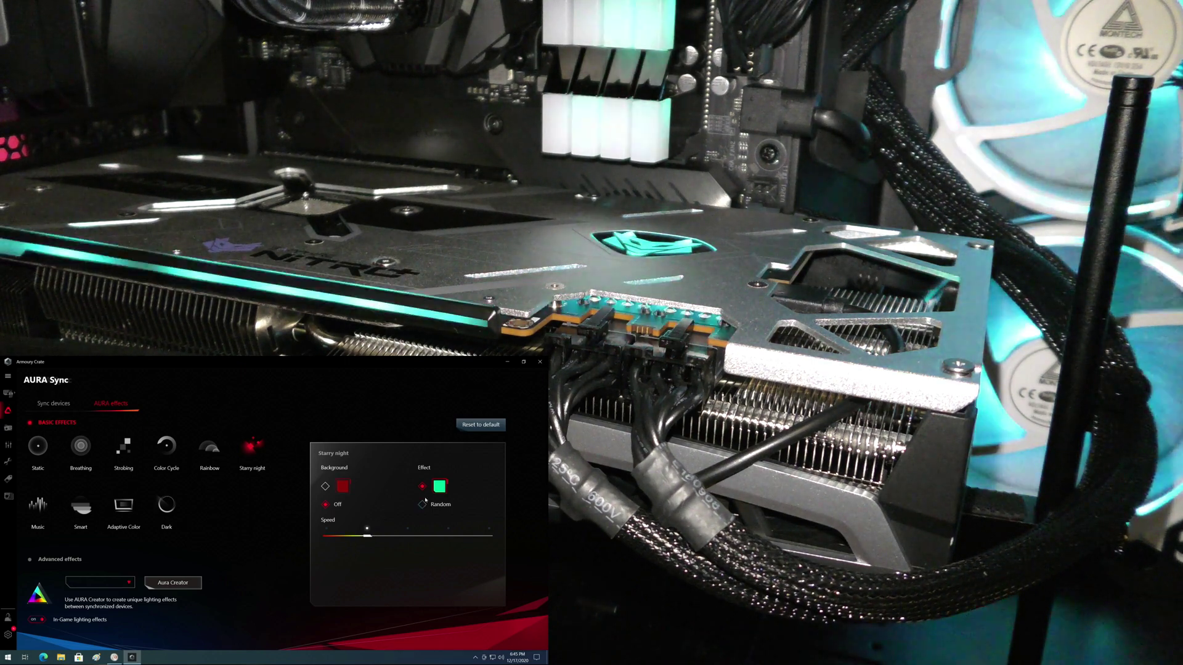
pyautogui.click(439, 486)
pyautogui.click(310, 539)
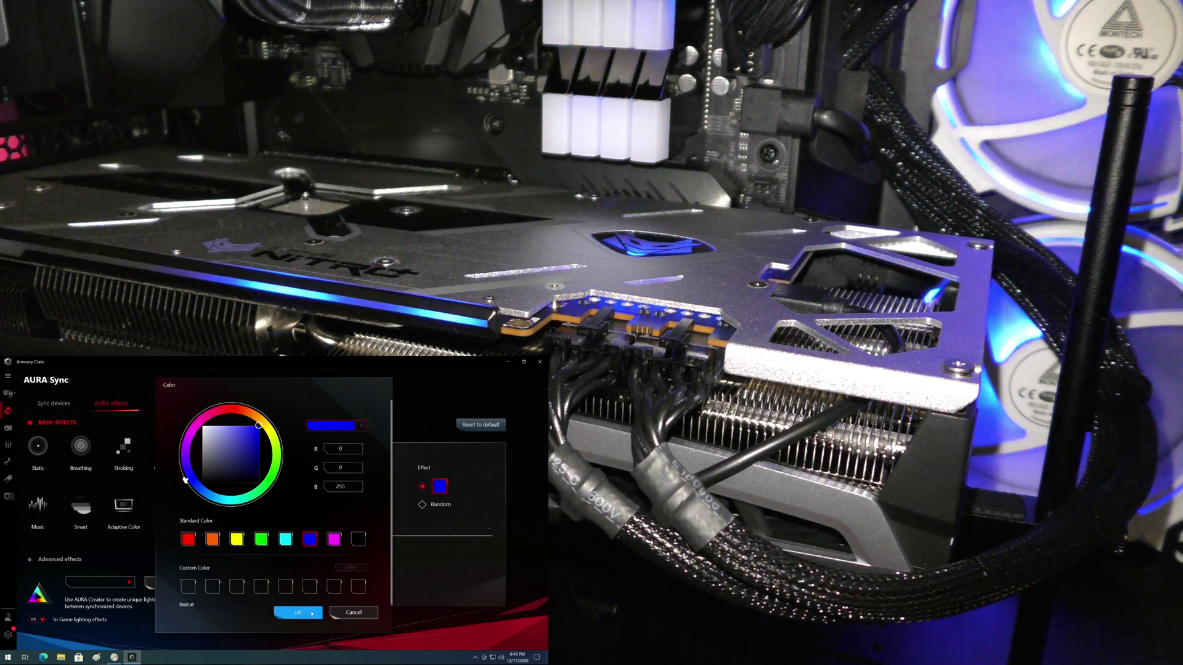
pyautogui.click(312, 614)
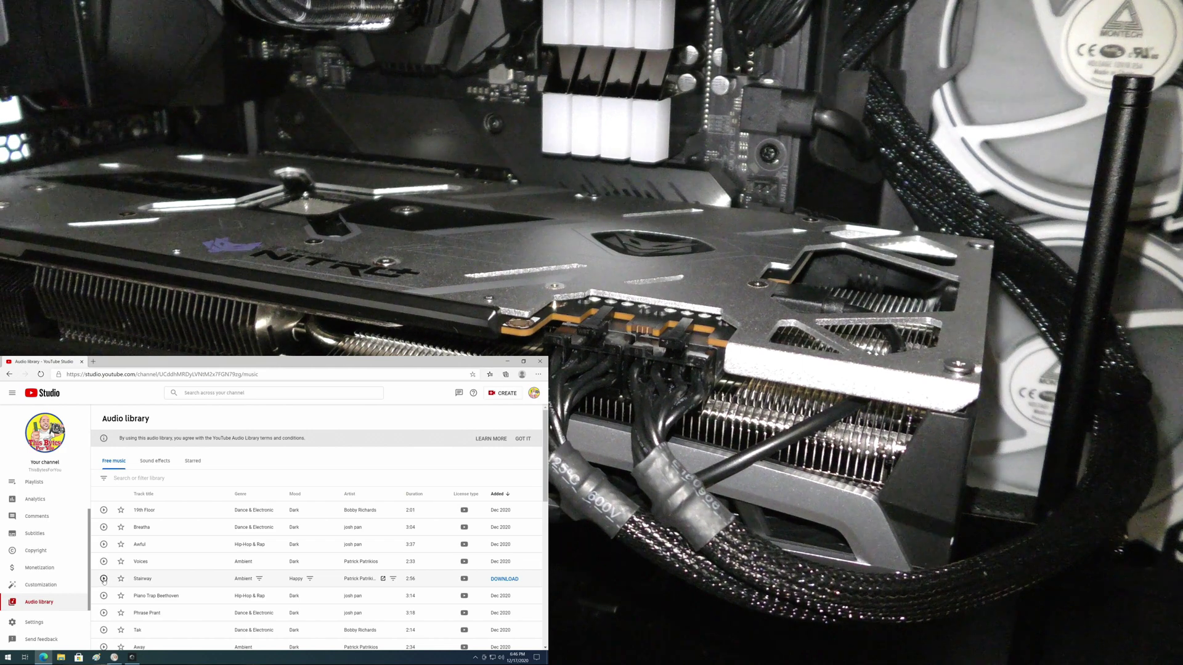
# Step: Play Stairway briefly, then Piano Trap Beethoven skipped slightly forward
pyautogui.click(104, 579)
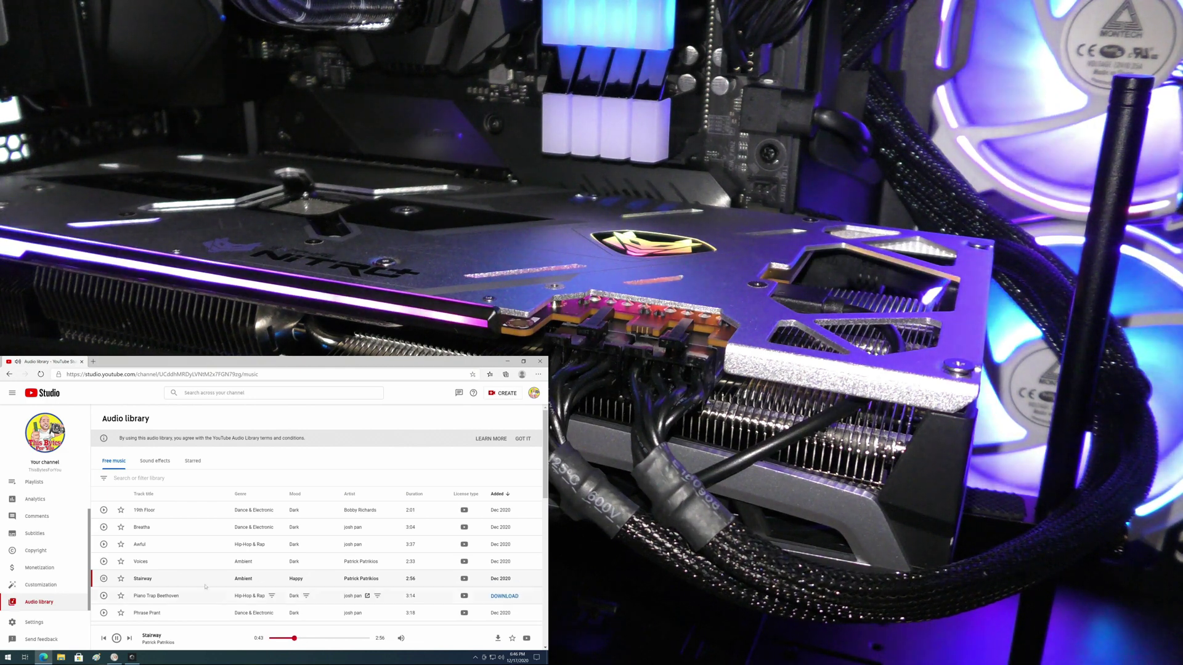
pyautogui.click(104, 595)
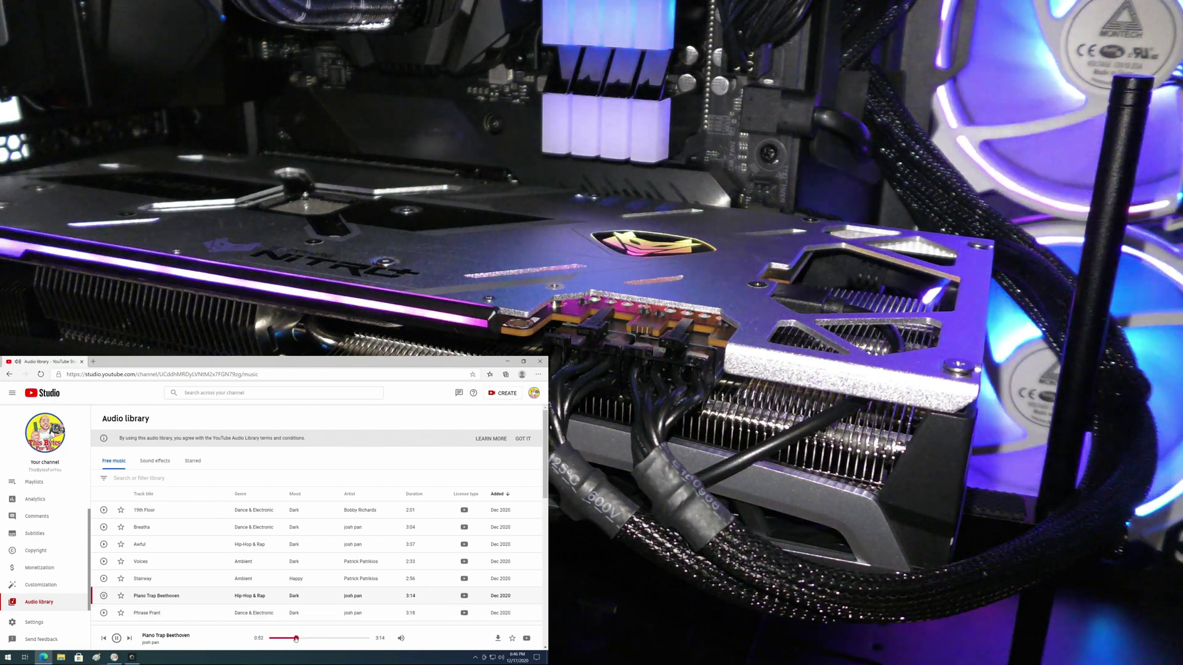
pyautogui.moveTo(286, 641); pyautogui.dragTo(297, 639)
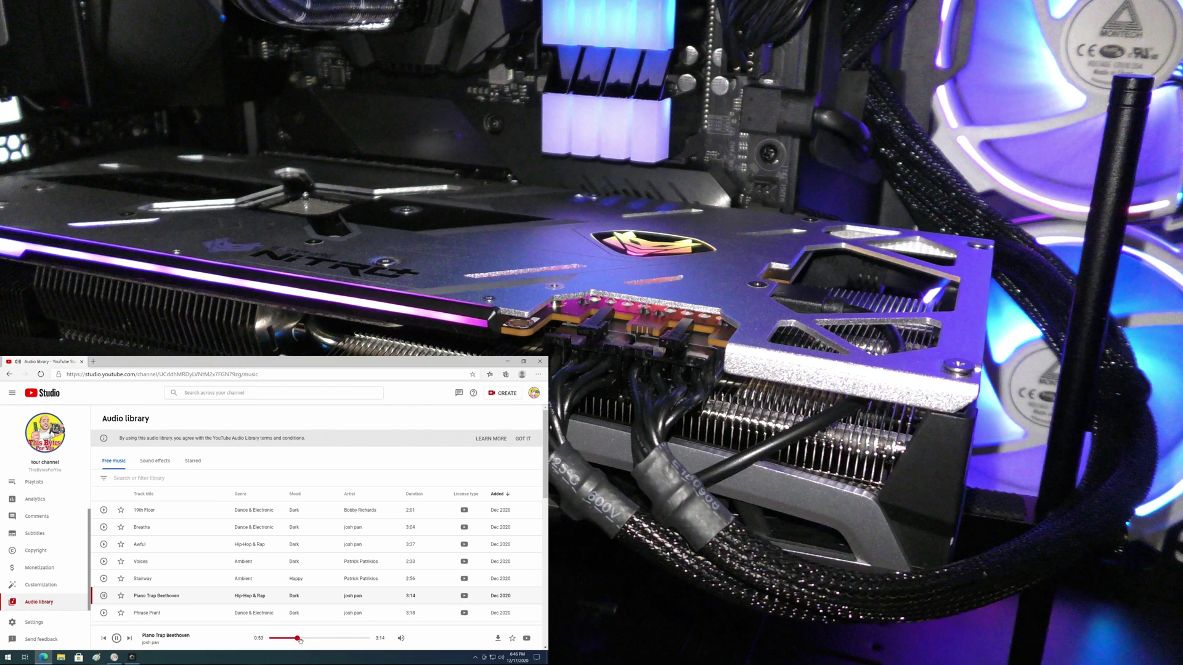